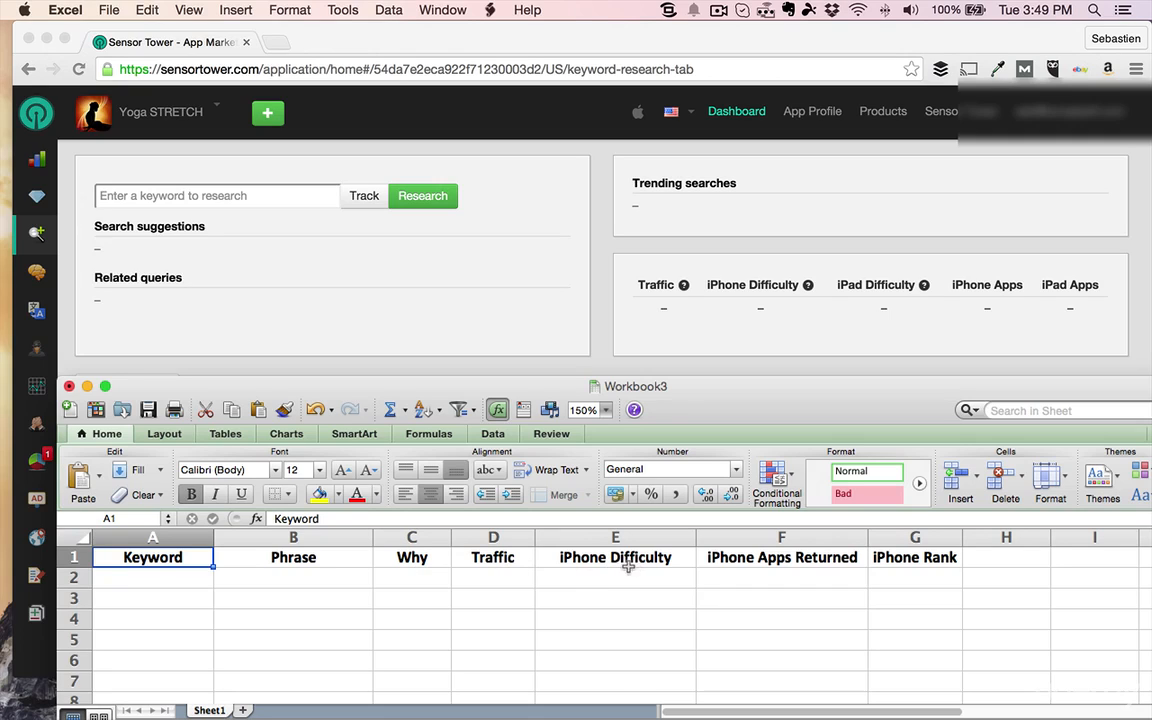
Research the keyword "yoga" in Sensor Tower and shorten the browser window to uncover the Excel column headers beneath it
left_click(935, 560)
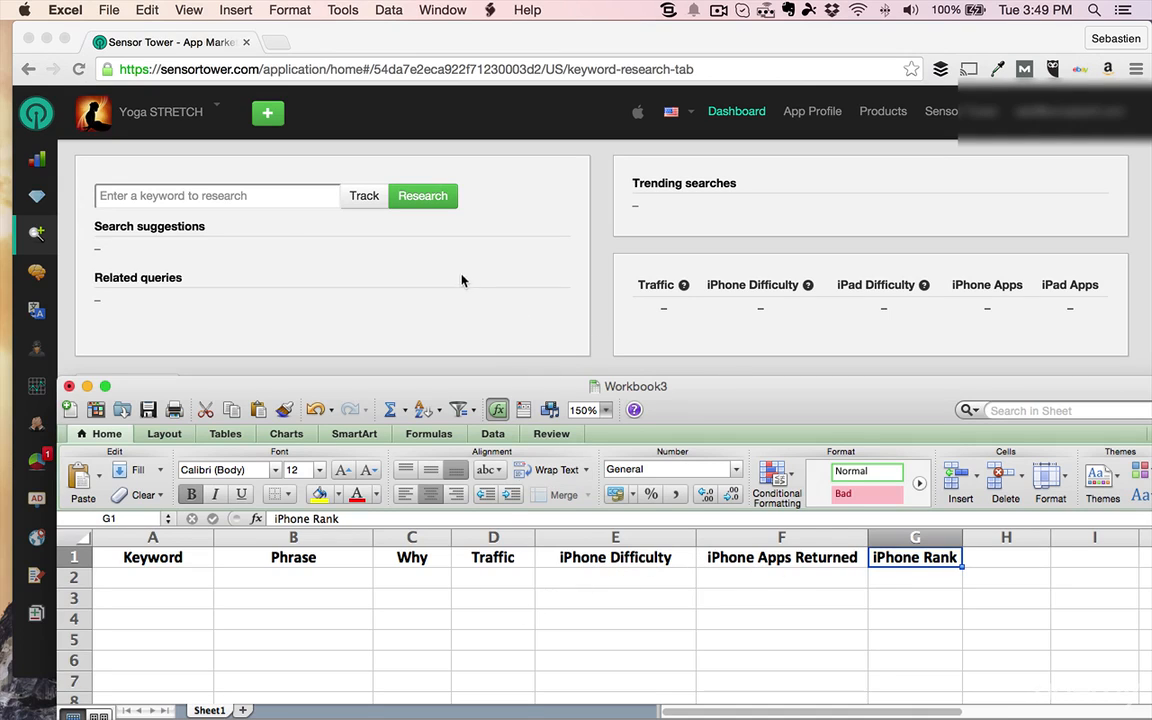
left_click(257, 199)
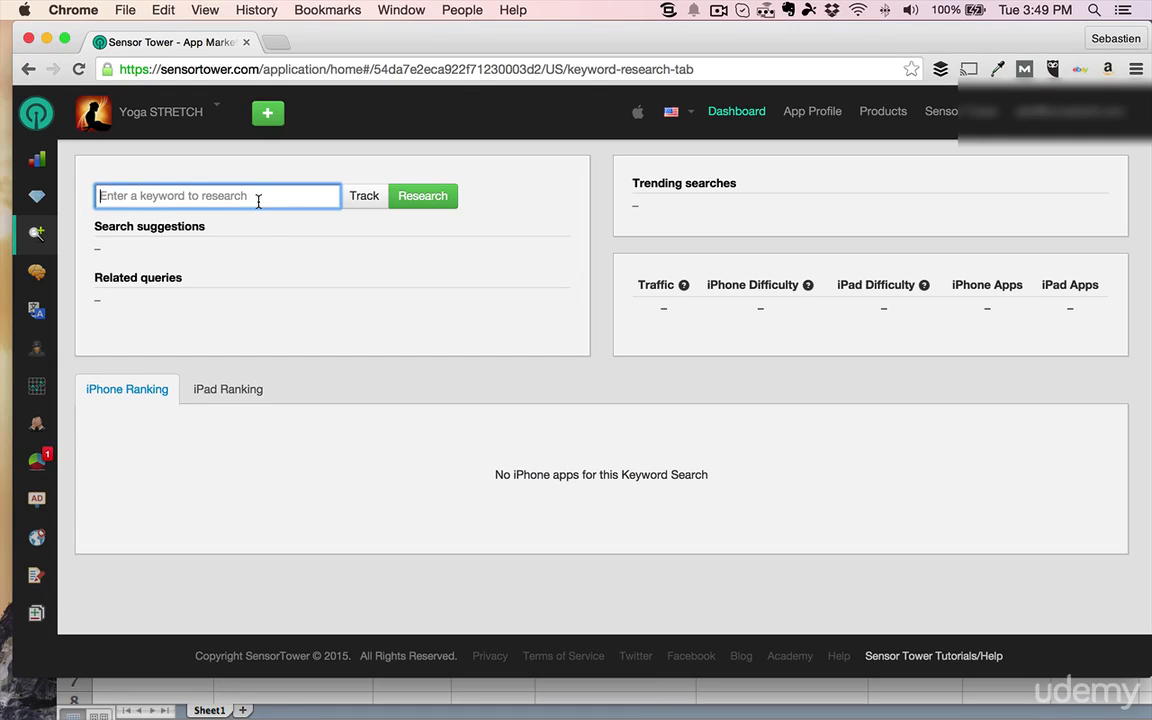
type("yoga")
key("Return")
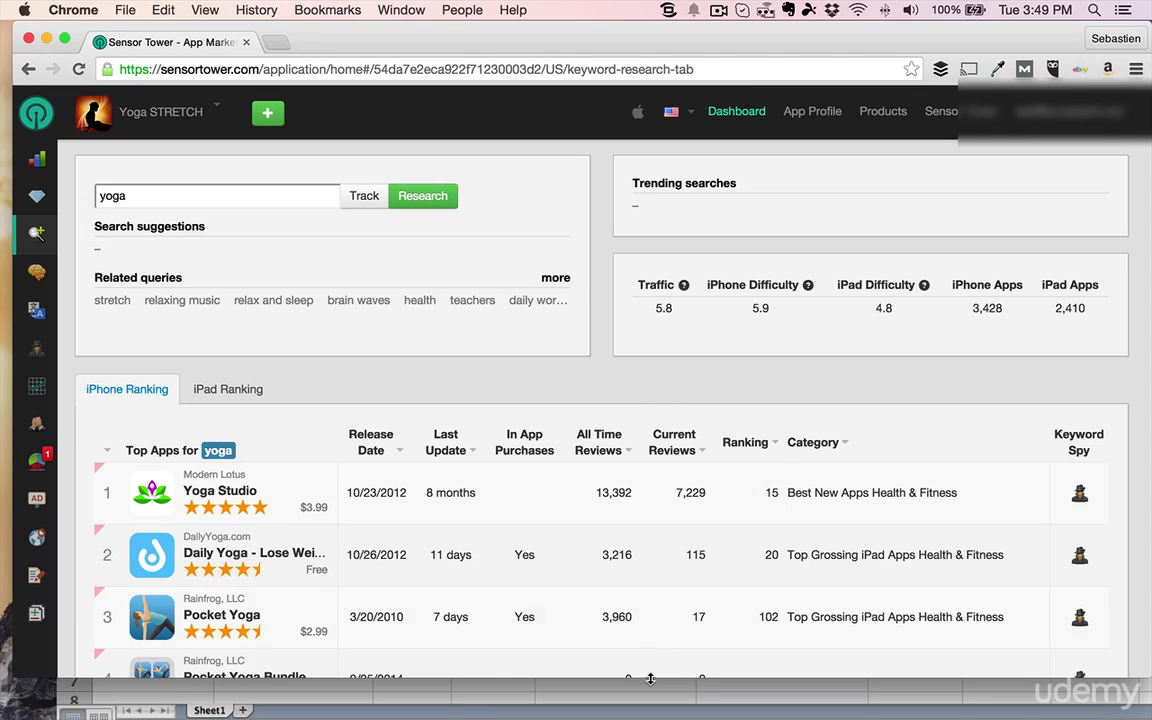
left_click_drag(652, 678, 656, 476)
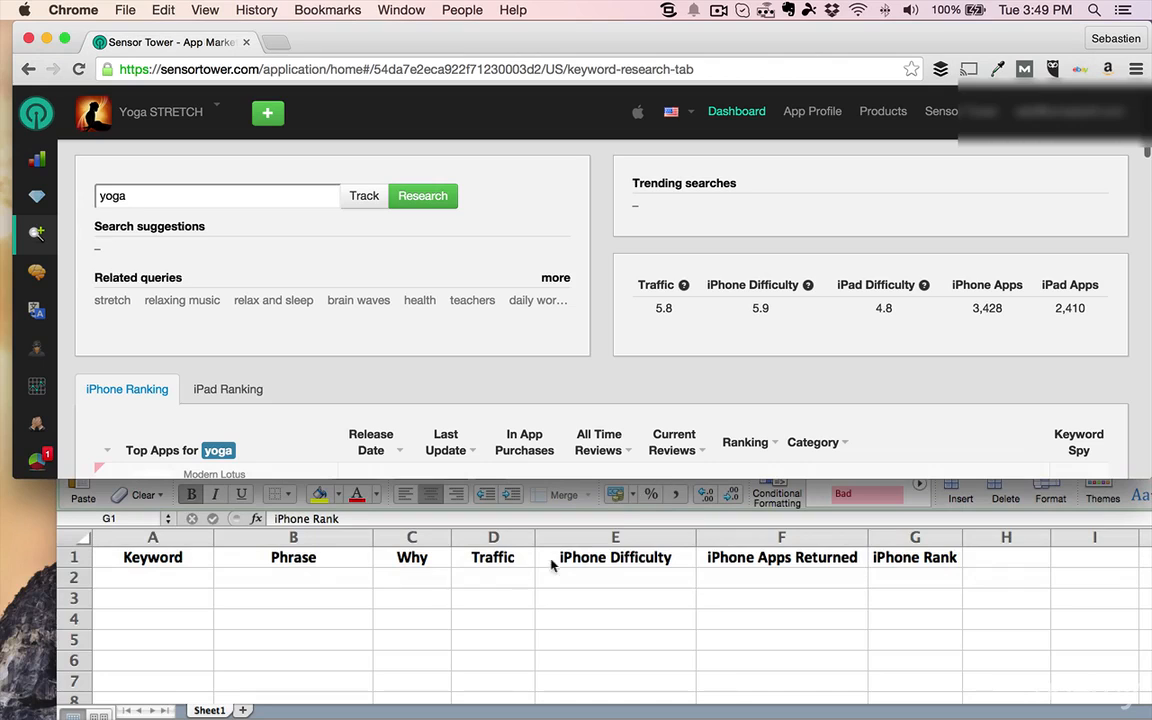
In the Excel sheet Workbook3, enter "yoga" as both the Keyword and the Phrase in row 2
left_click(543, 625)
left_click(195, 579)
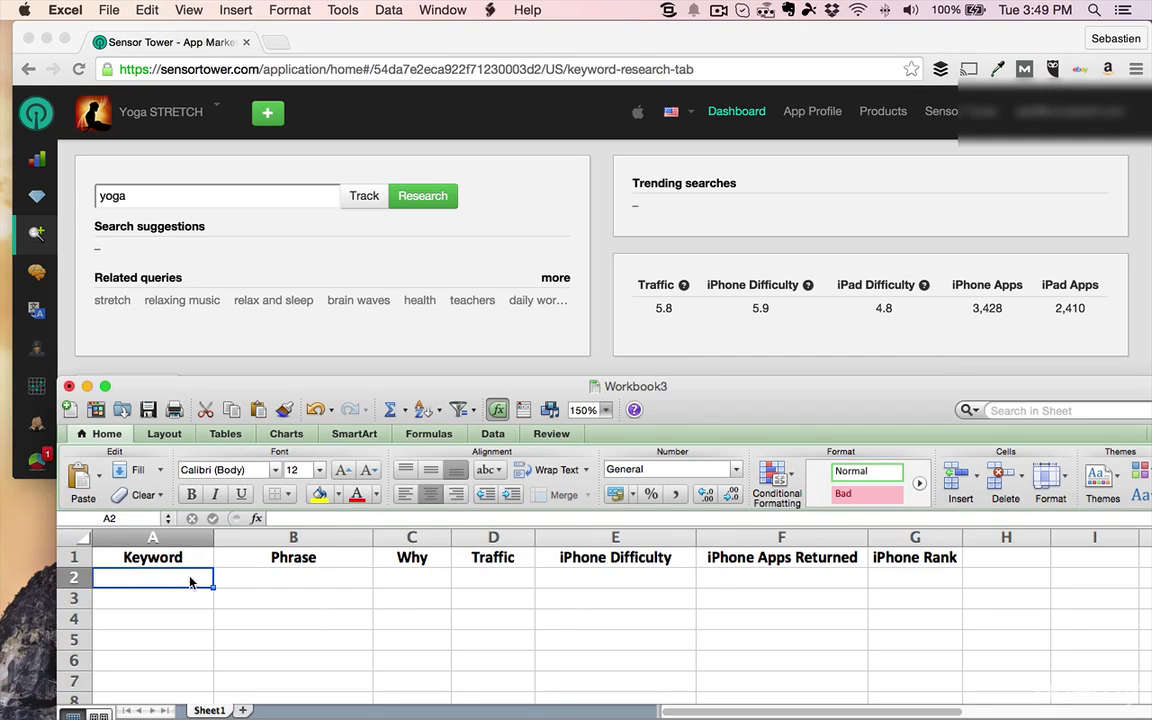
type("yohg")
key("BackSpace")
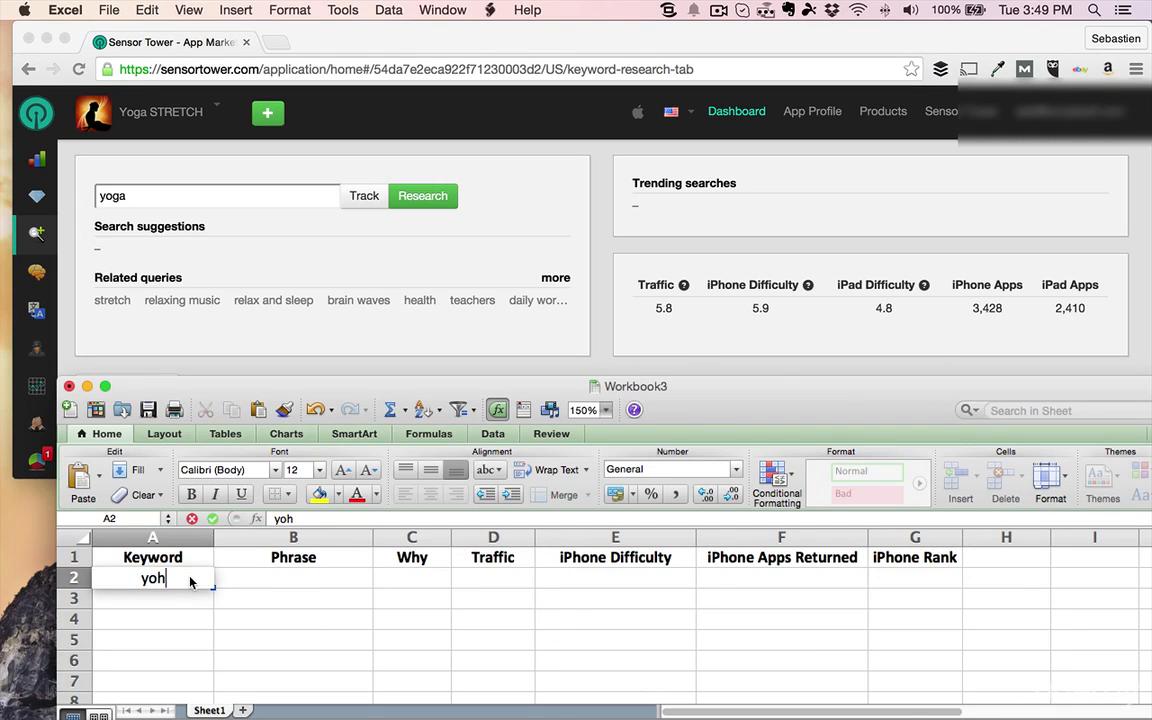
key("BackSpace")
type("ga")
key("Tab")
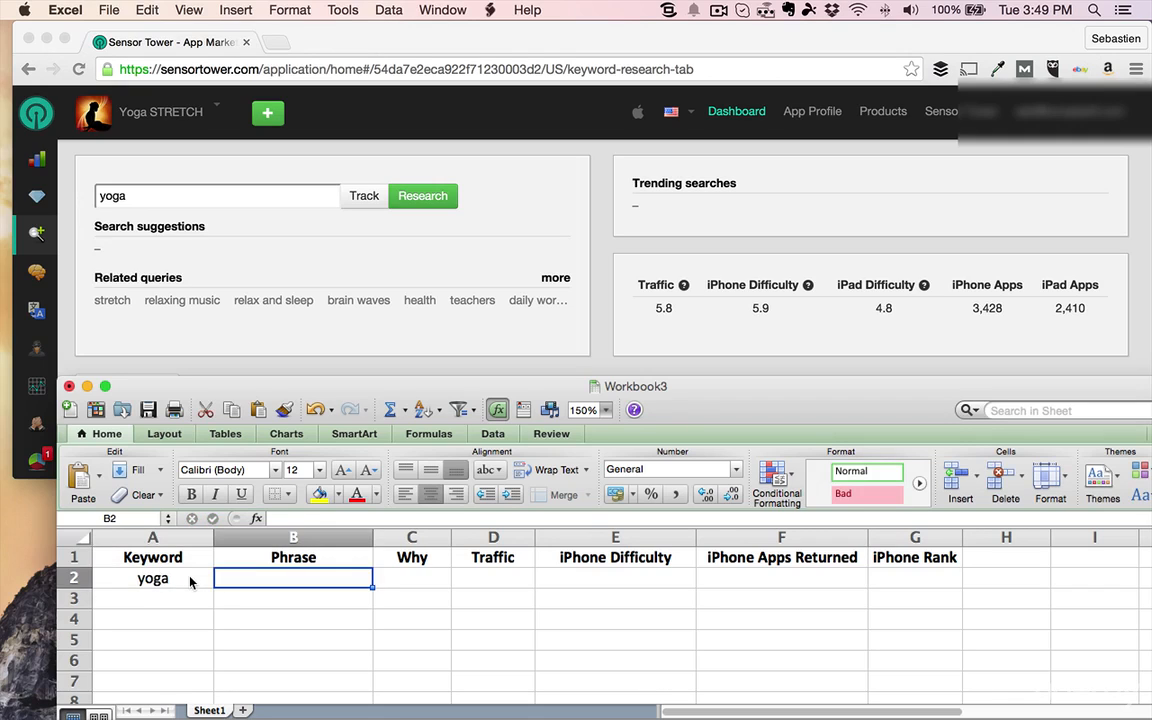
type("yoga")
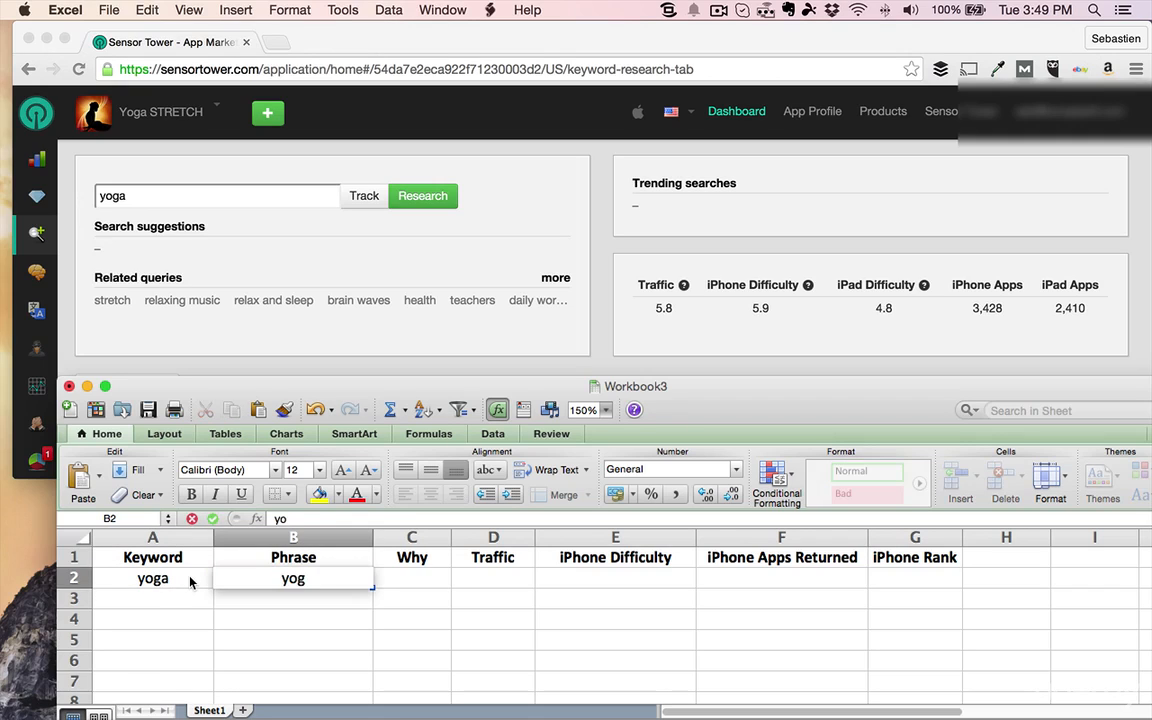
key("Tab")
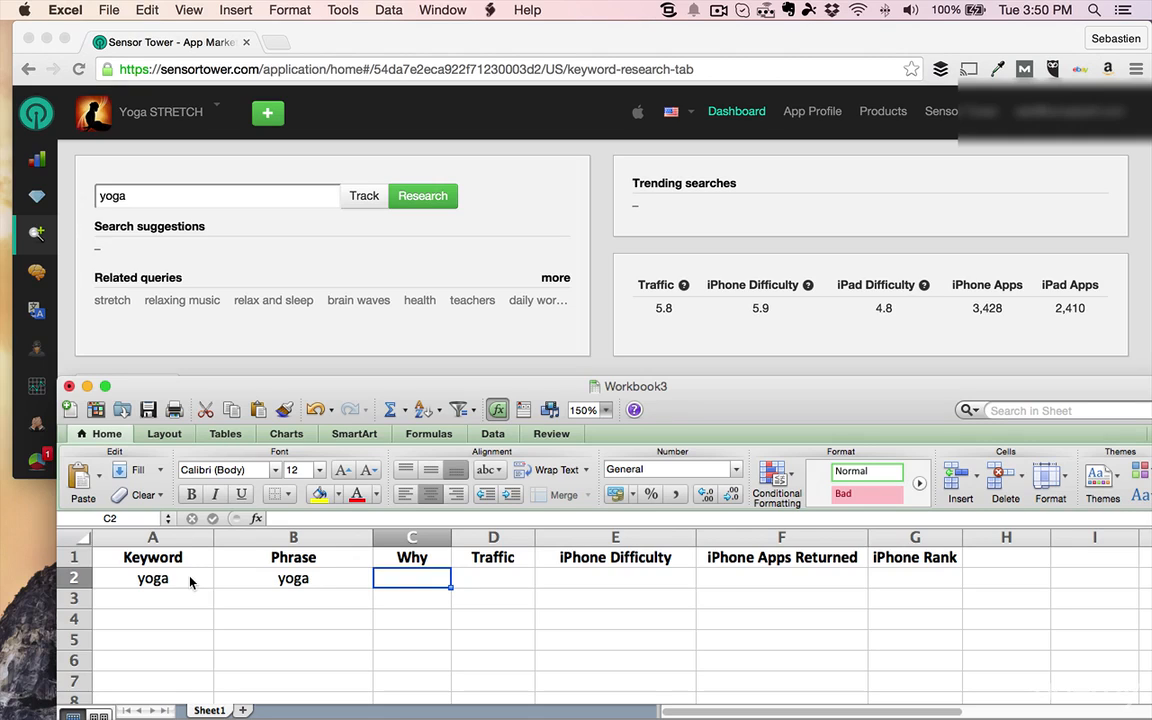
Fill in row 2 for yoga with Traffic 5.8, iPhone Difficulty 5.9 and iPhone Apps Returned 3428, leaving Why empty
key("Tab")
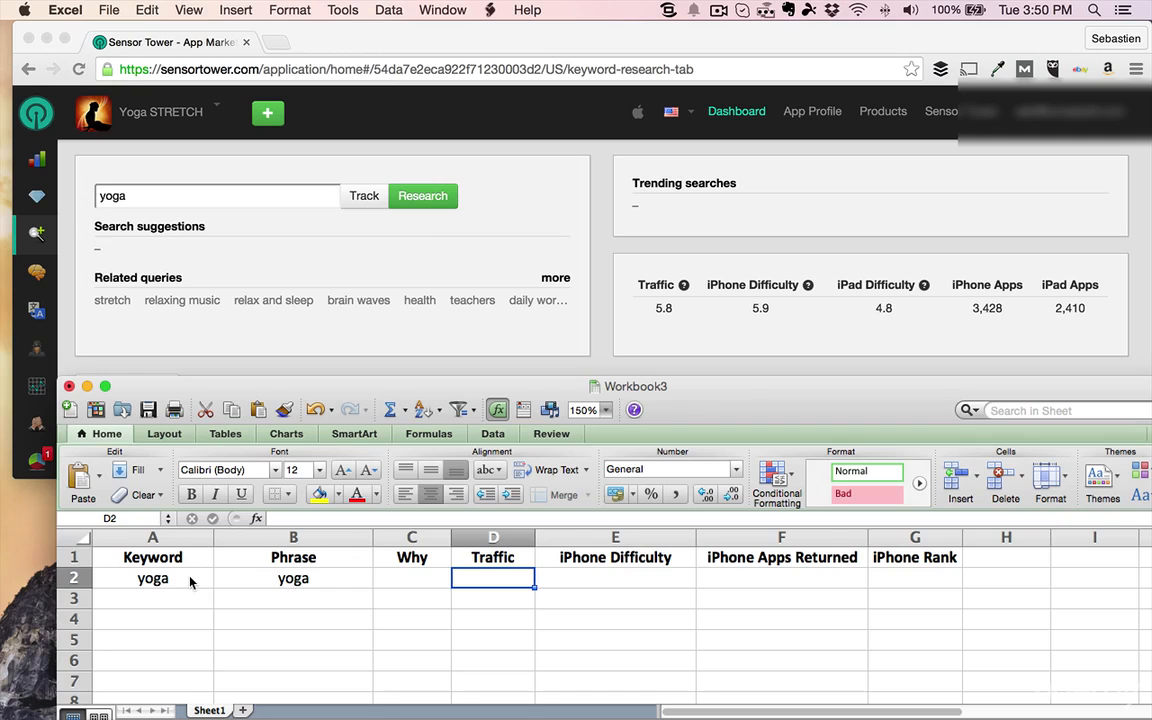
type("5.8")
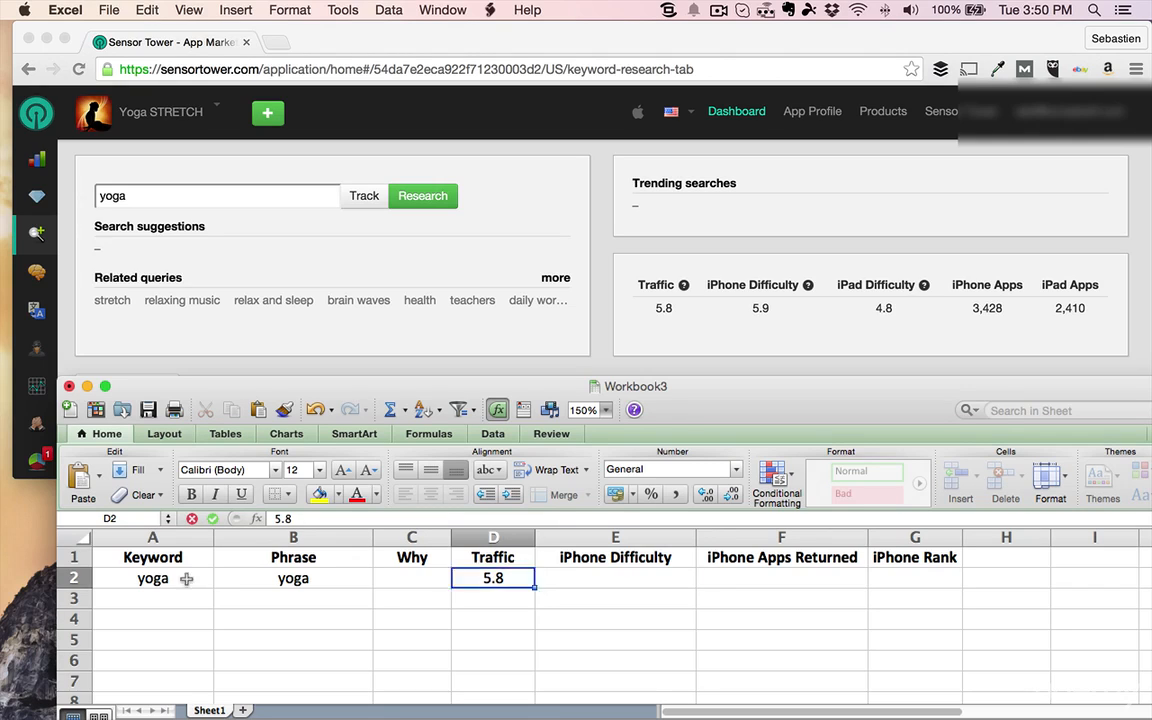
key("Tab")
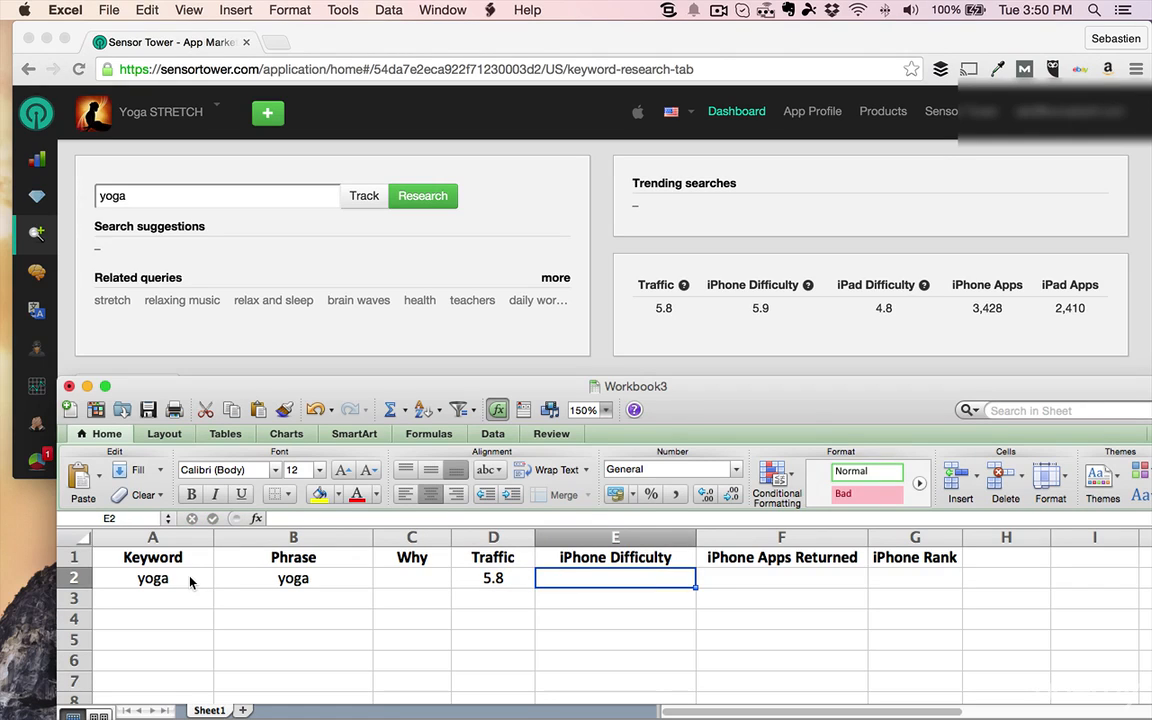
type("5.9")
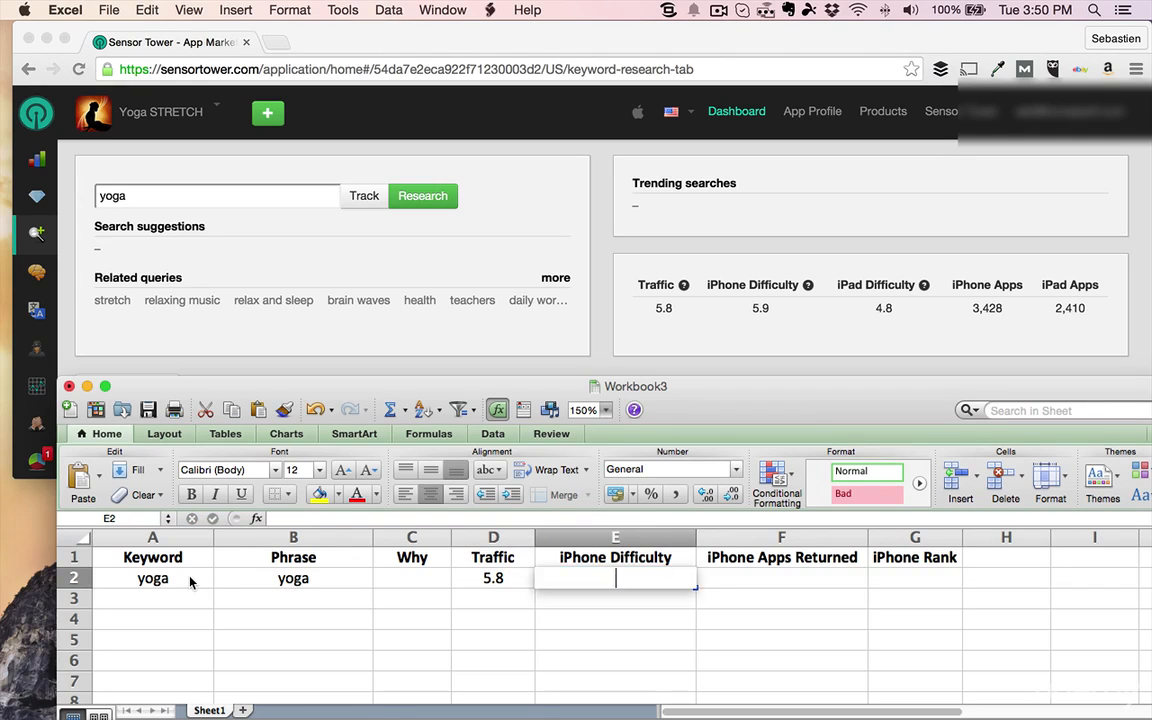
key("Tab")
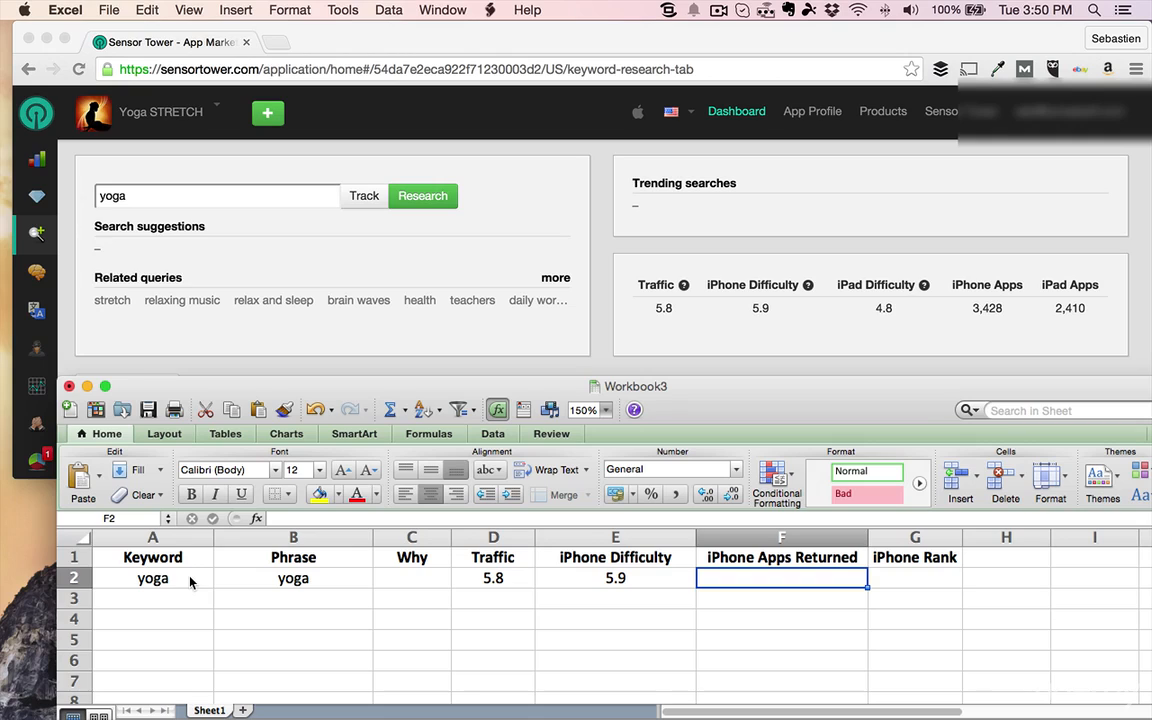
type("32")
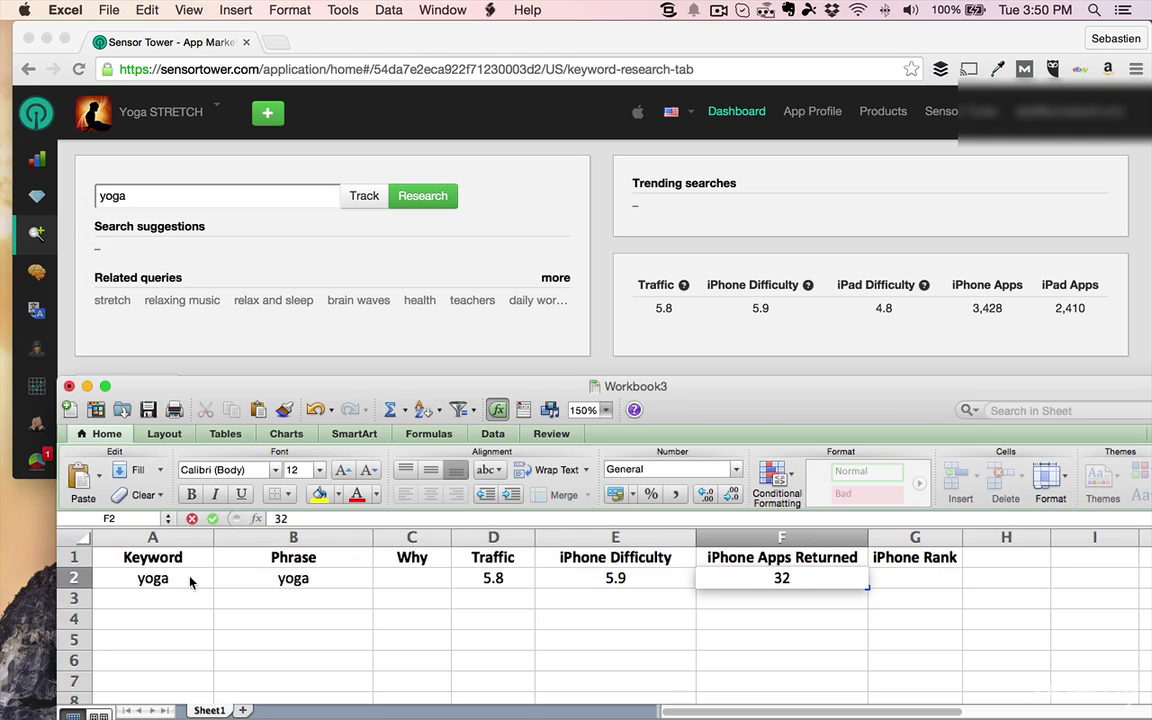
key("BackSpace")
type("428")
key("Tab")
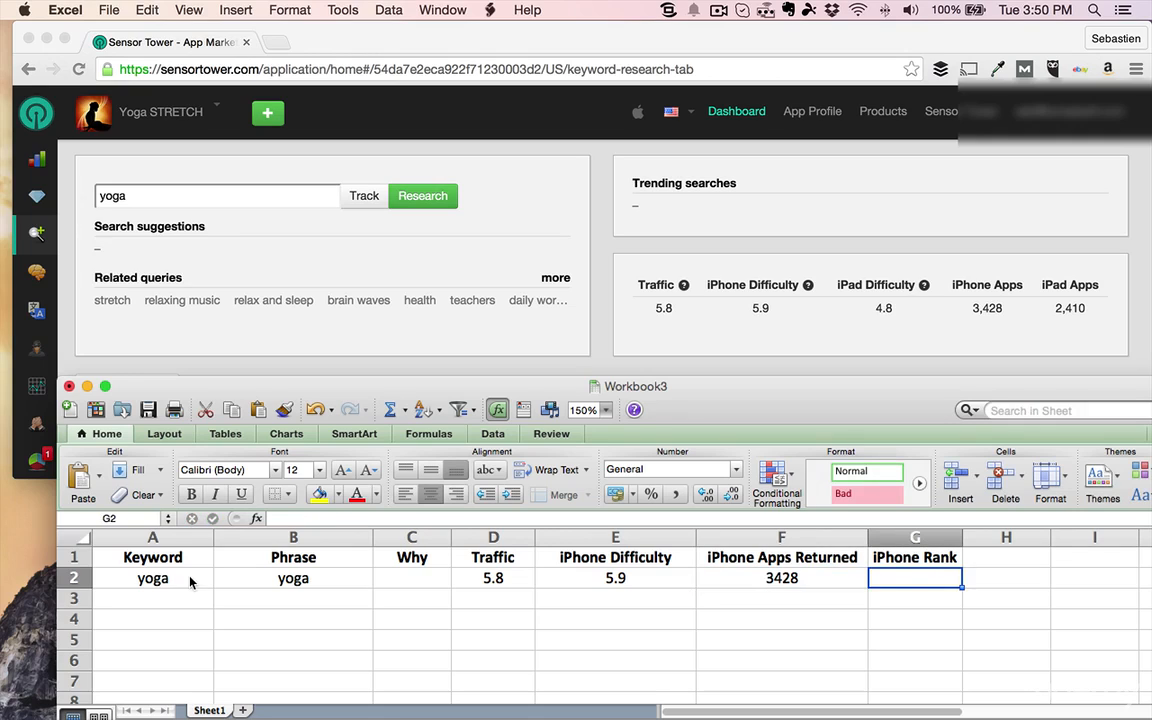
key("Up")
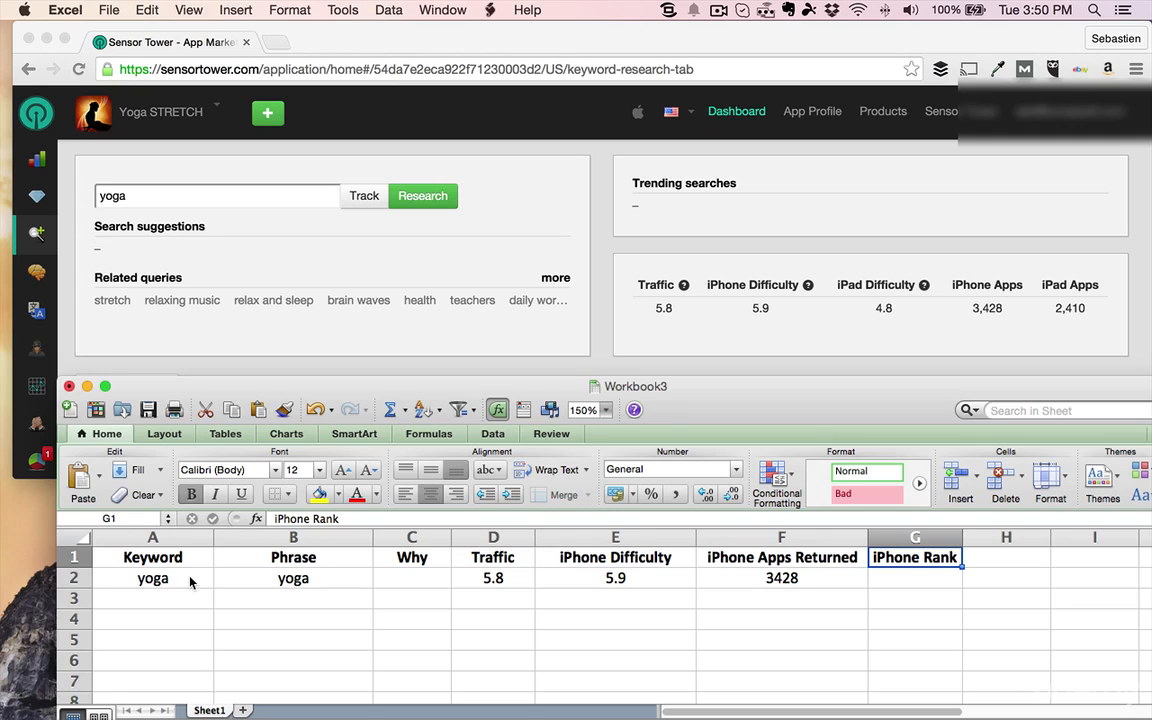
key("Left")
key("Left")
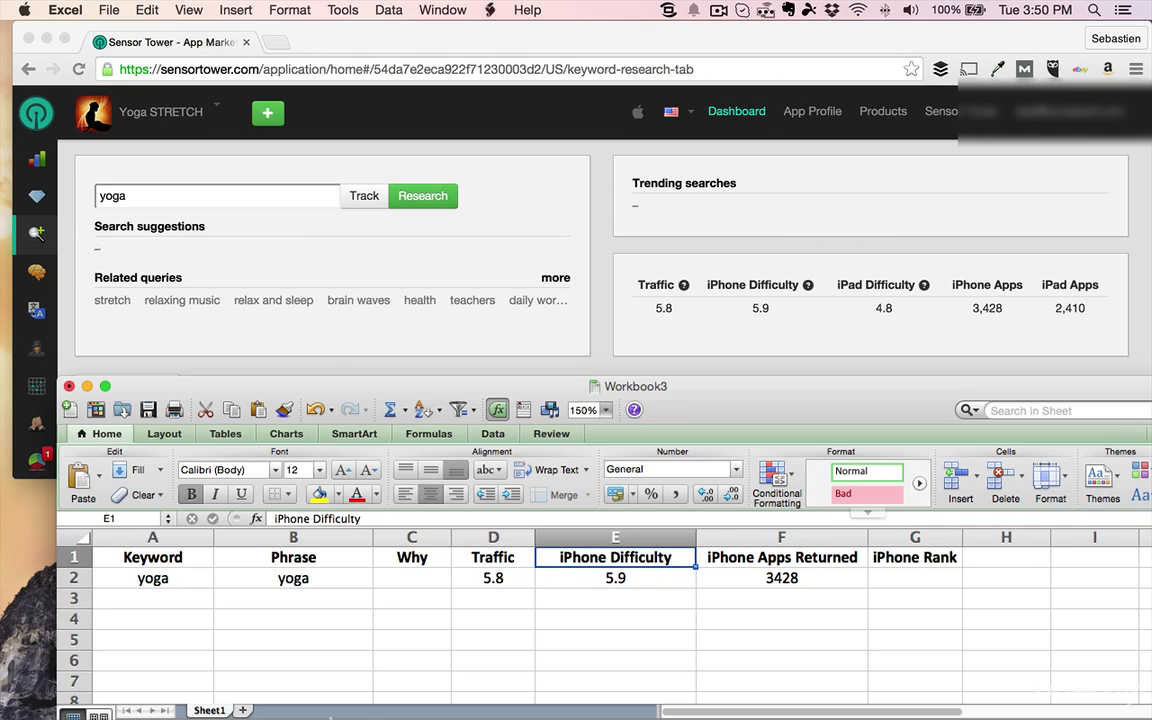
Enter "yoga poses" as the Phrase in row 3, leaving its Keyword cell empty
left_click(300, 598)
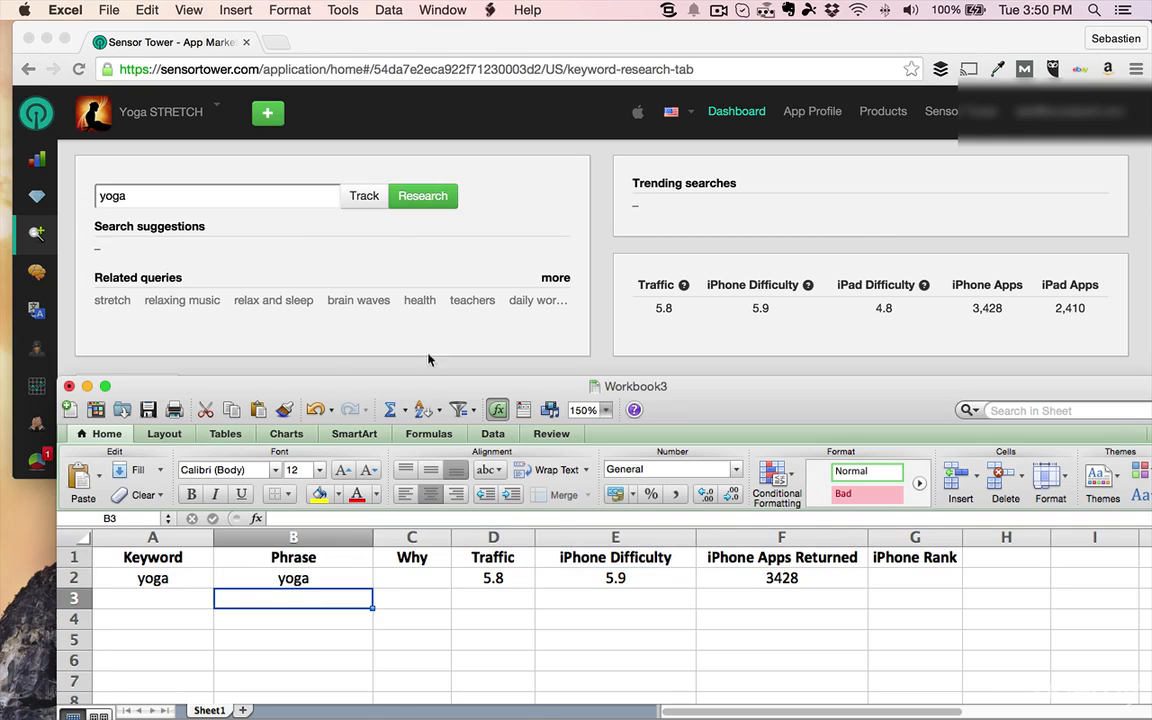
left_click(176, 596)
left_click(294, 600)
type("yoga")
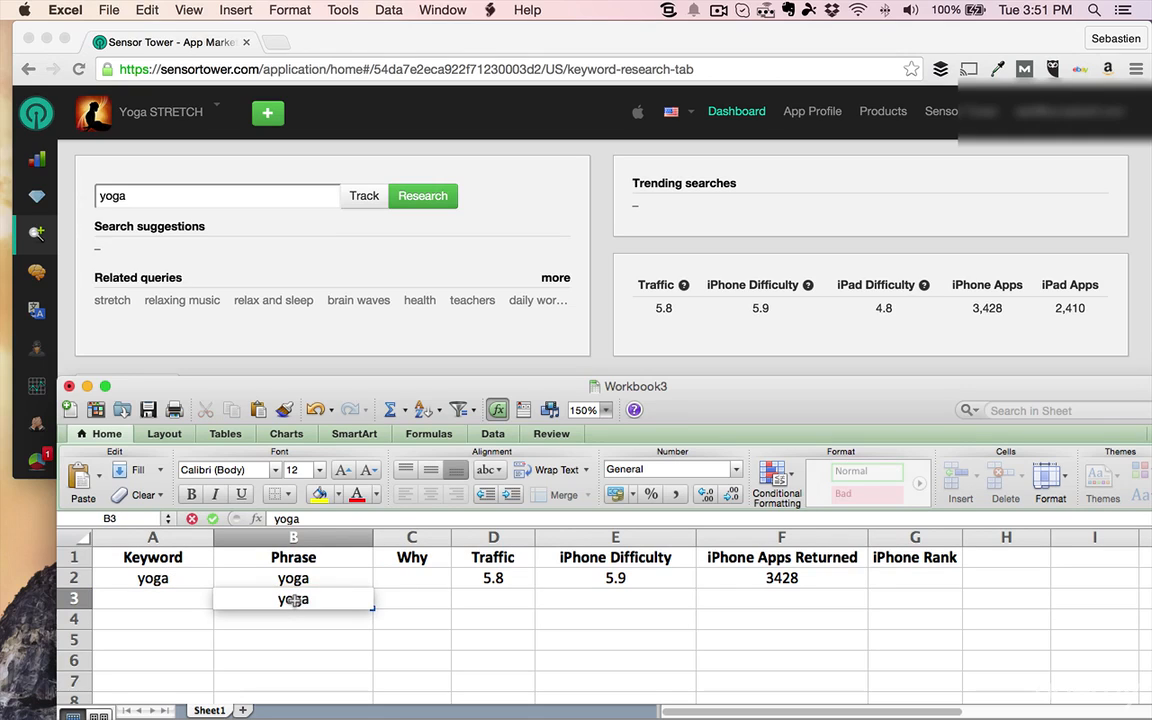
type(" poses")
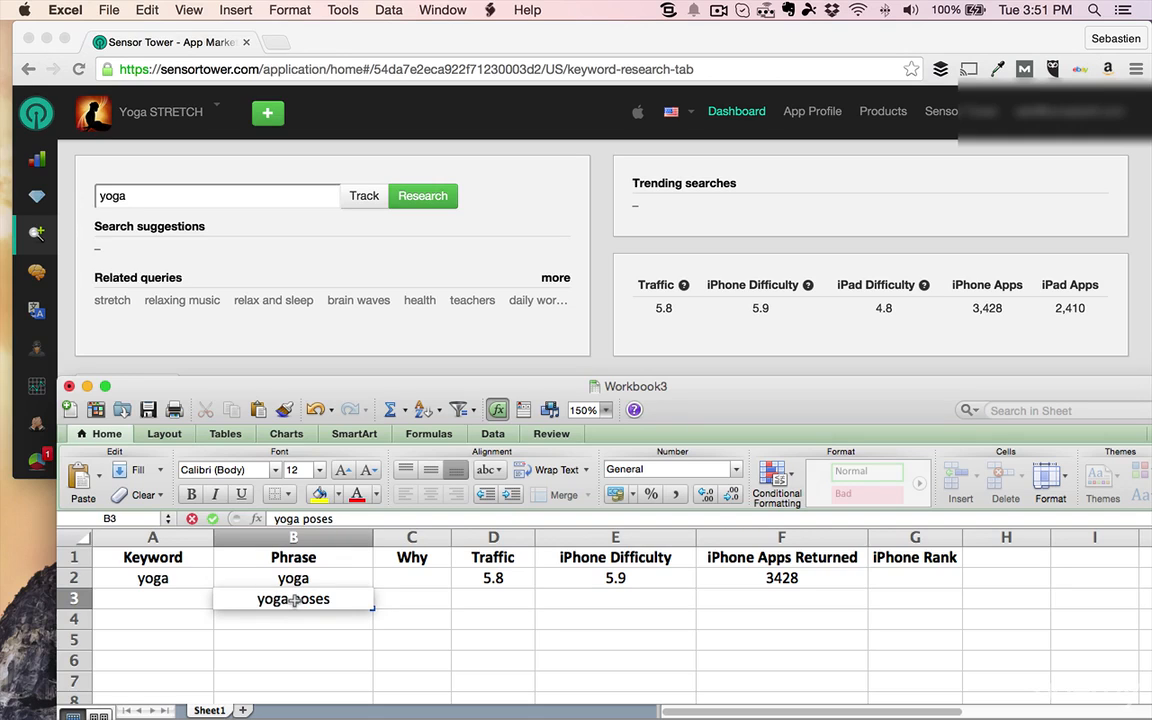
key("Tab")
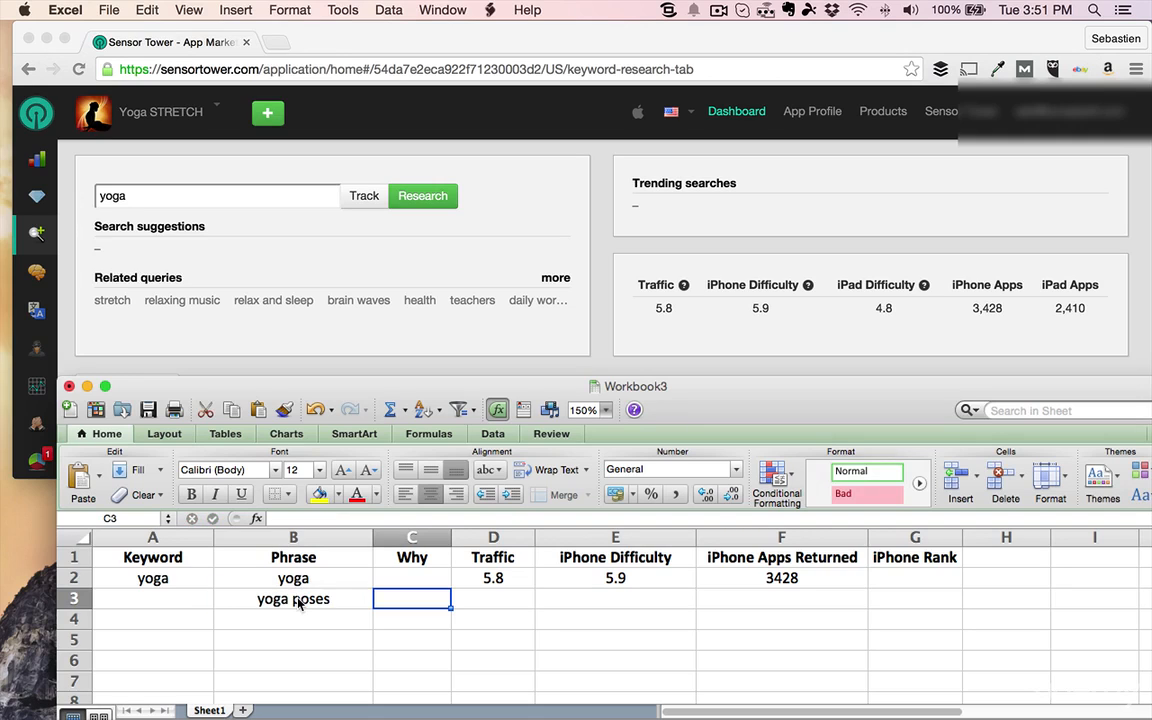
Switch to Sensor Tower in the browser and research the keyword "yoga poses"
left_click(228, 191)
type("pose")
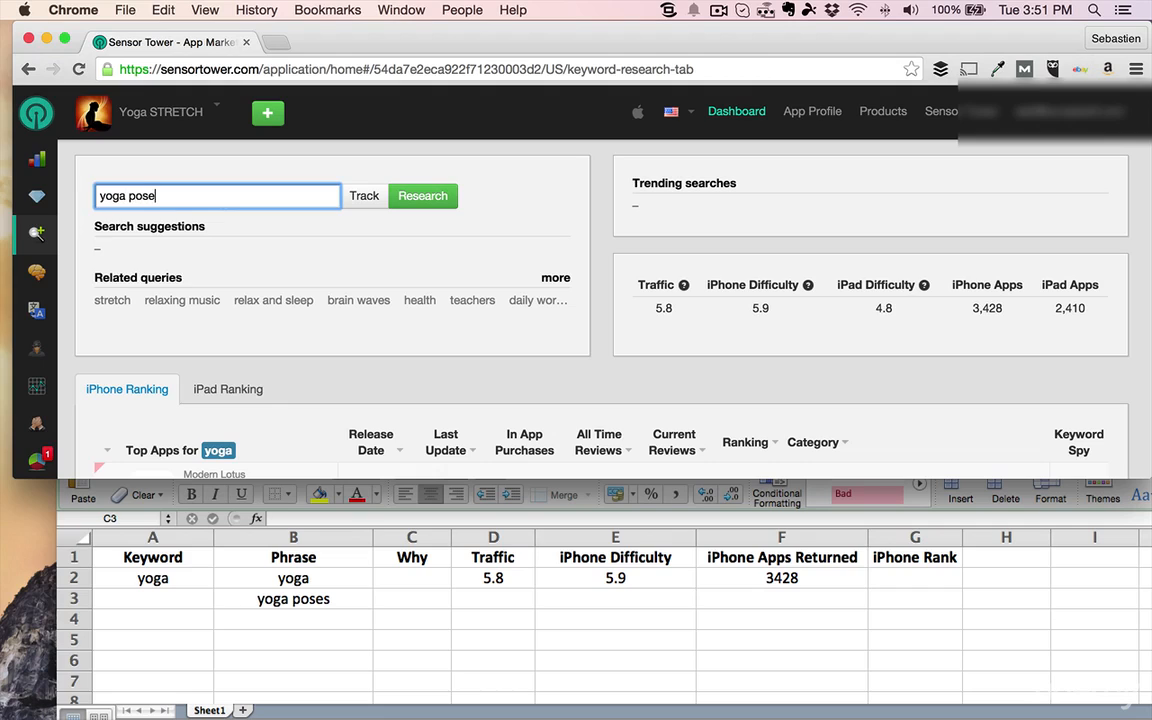
type("s")
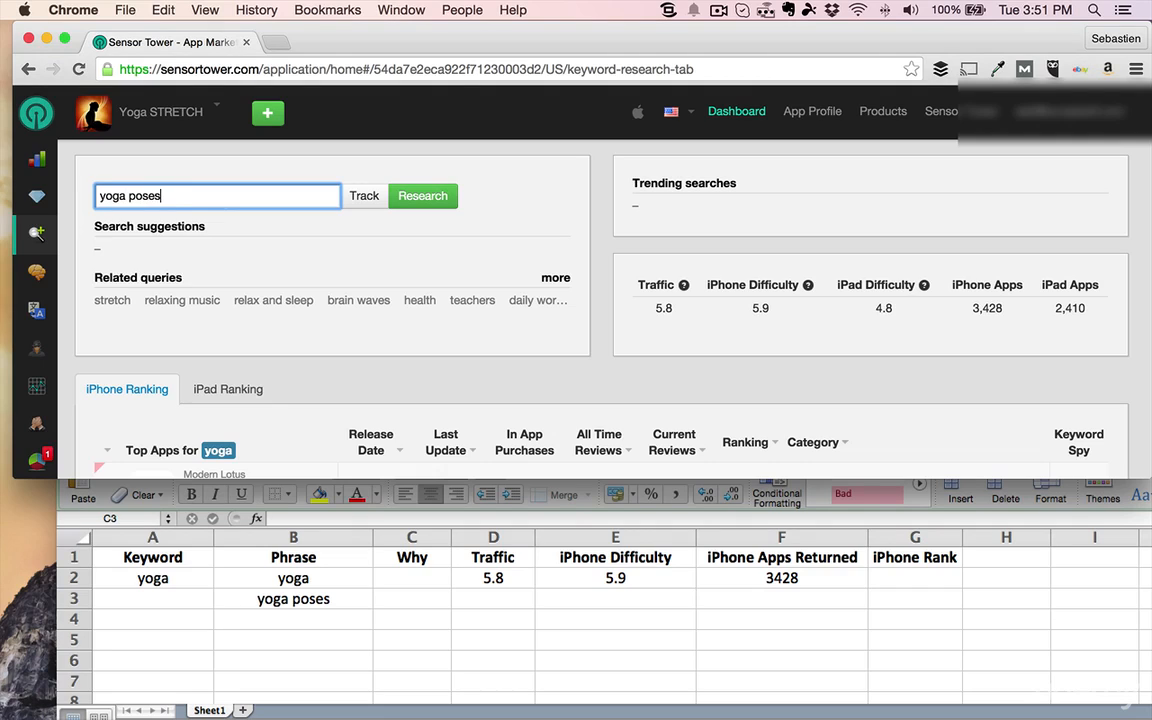
left_click(407, 198)
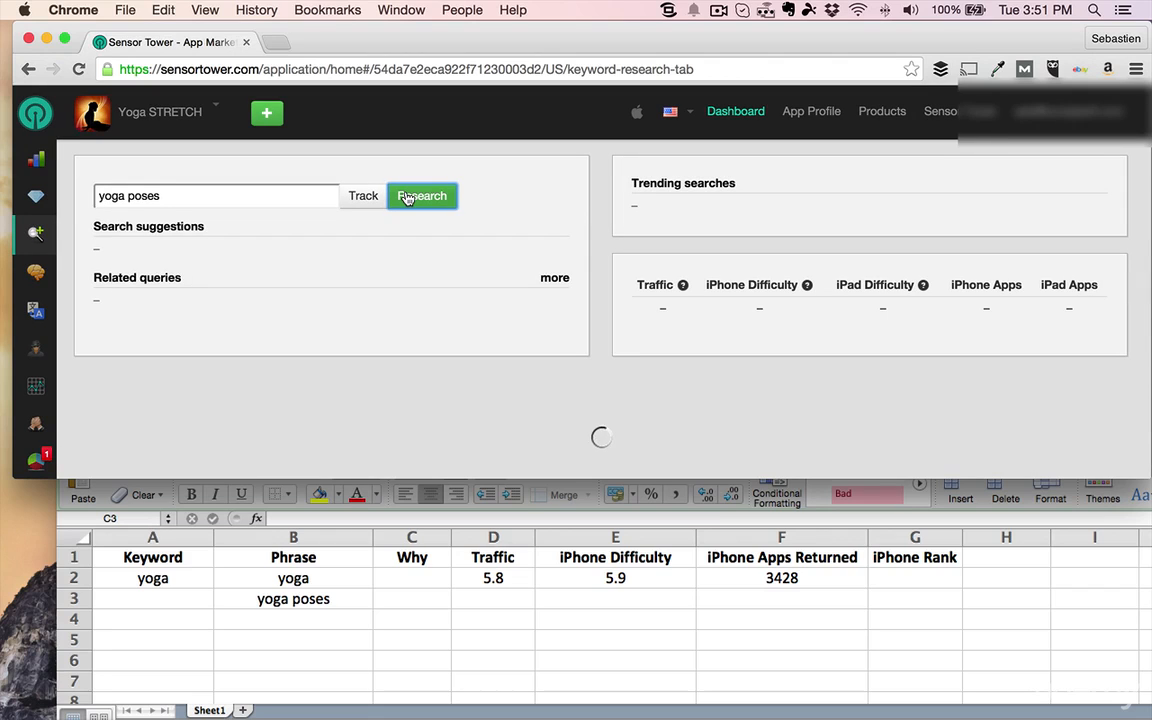
Back in Excel, fill in the yoga poses row with Traffic 5.2, iPhone Difficulty 3.4 and iPhone Apps Returned 218
left_click(415, 602)
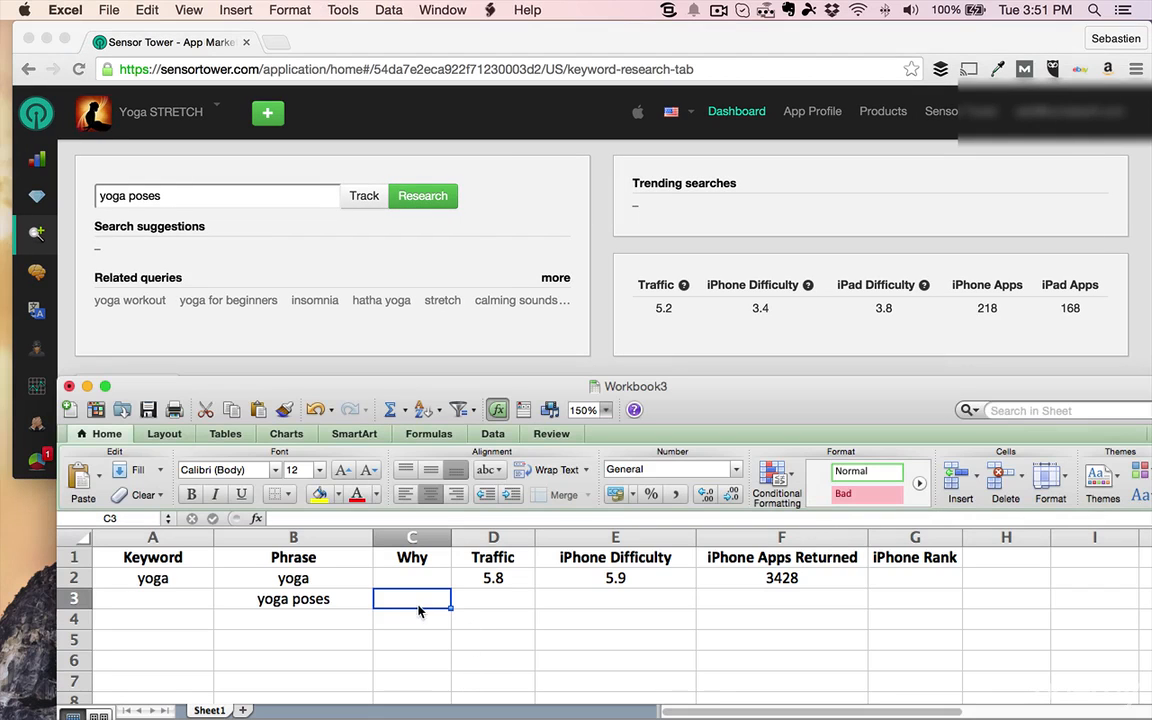
left_click(492, 600)
type("5.2")
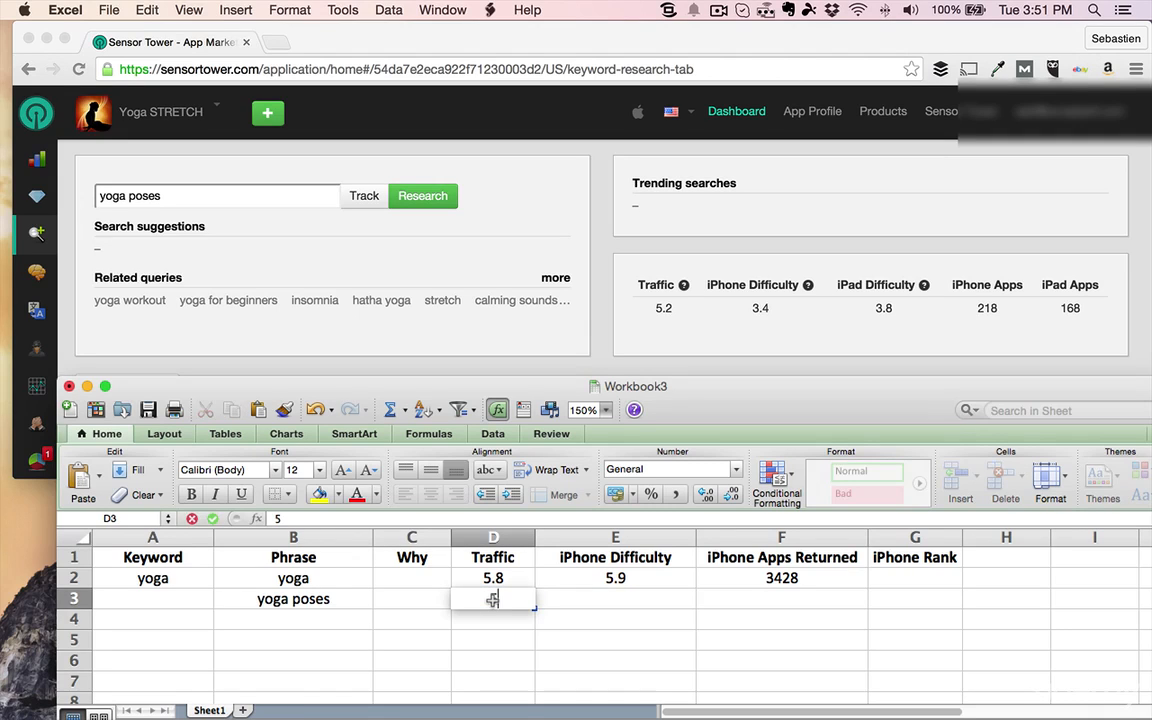
key("Tab")
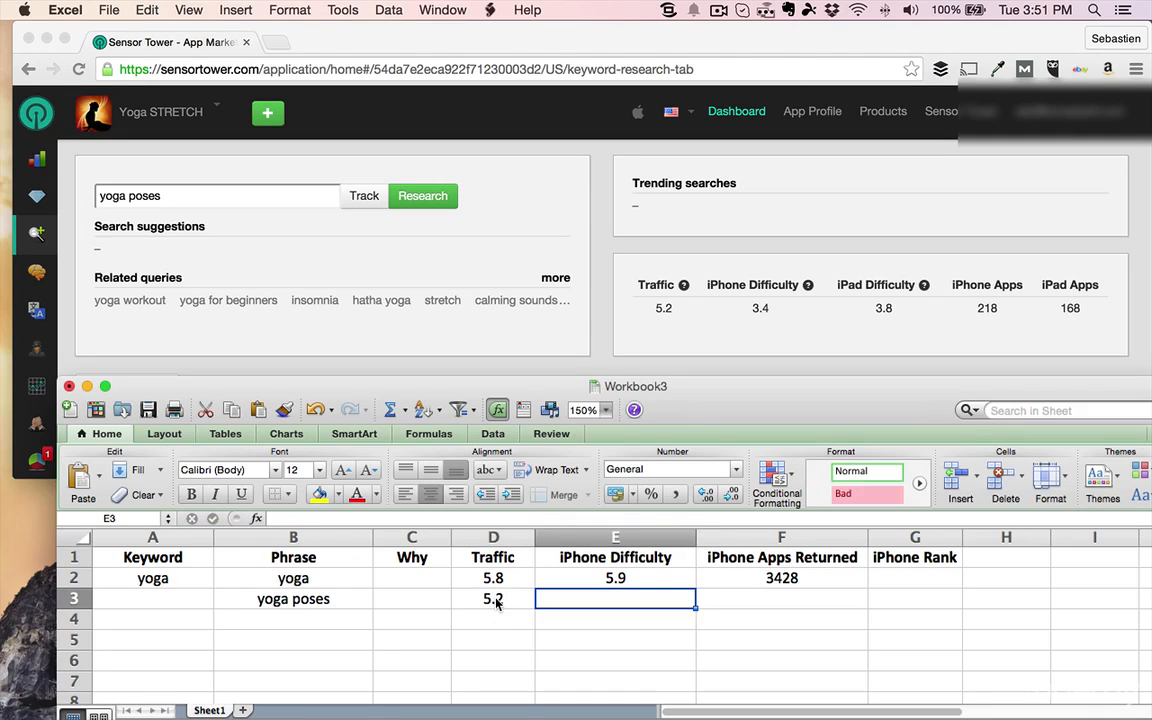
type("3.4")
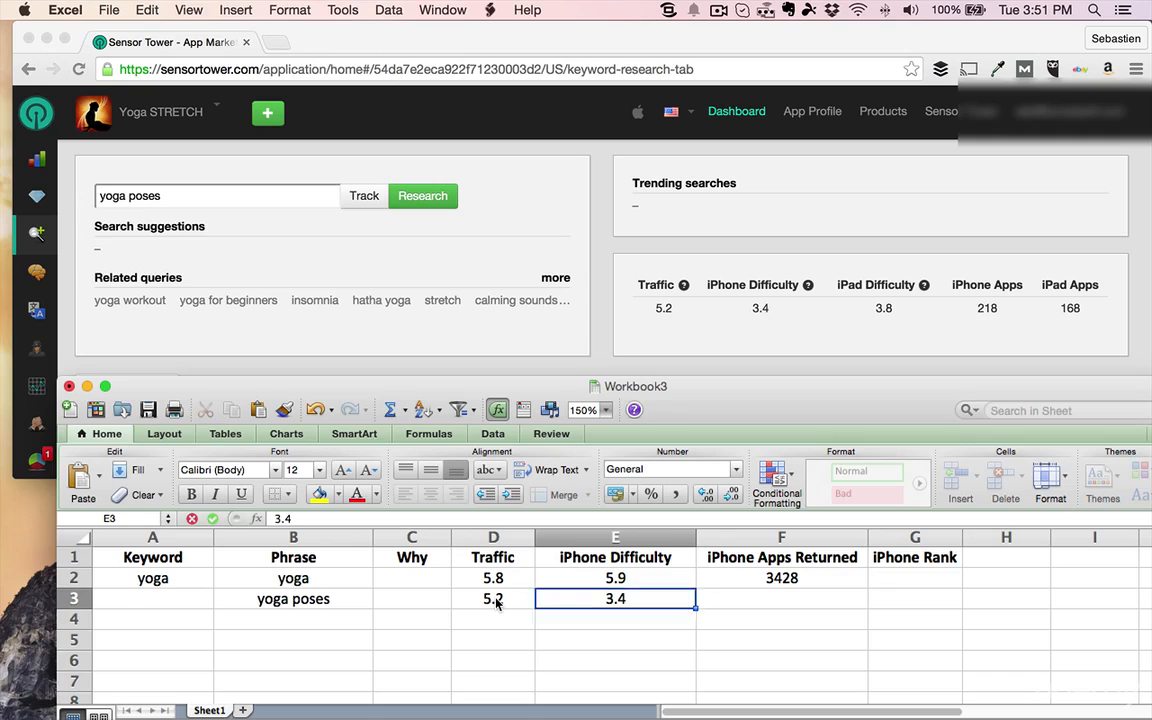
key("Tab")
type("21")
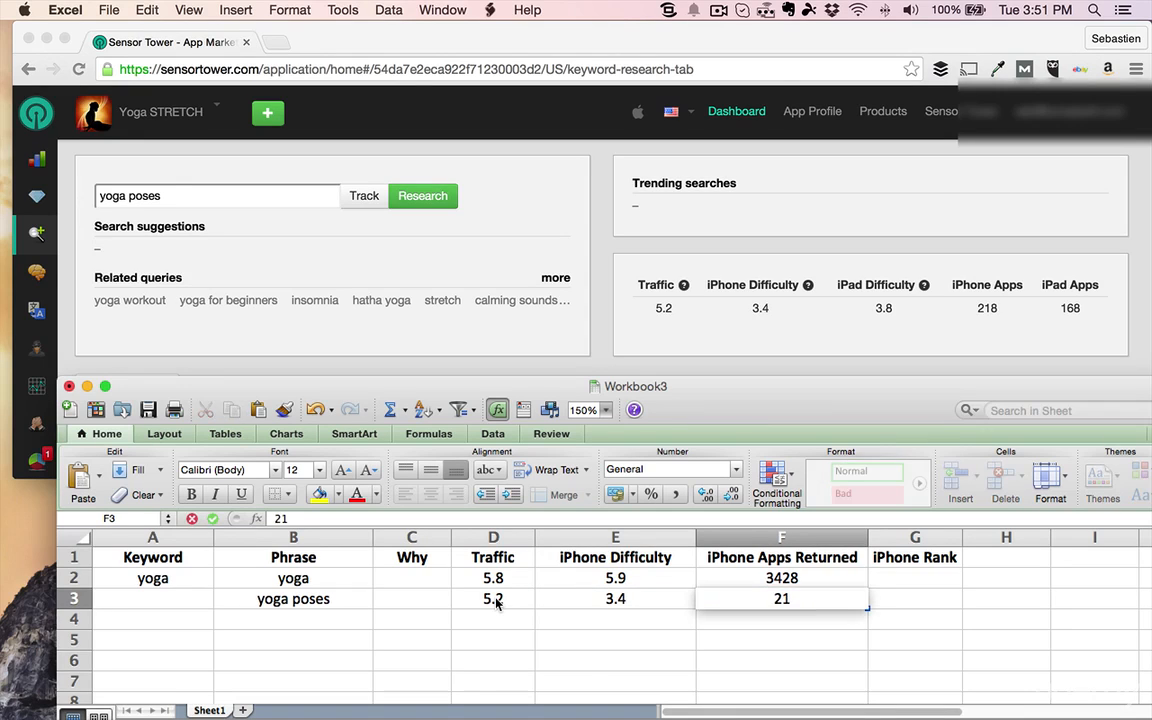
type("8")
key("Tab")
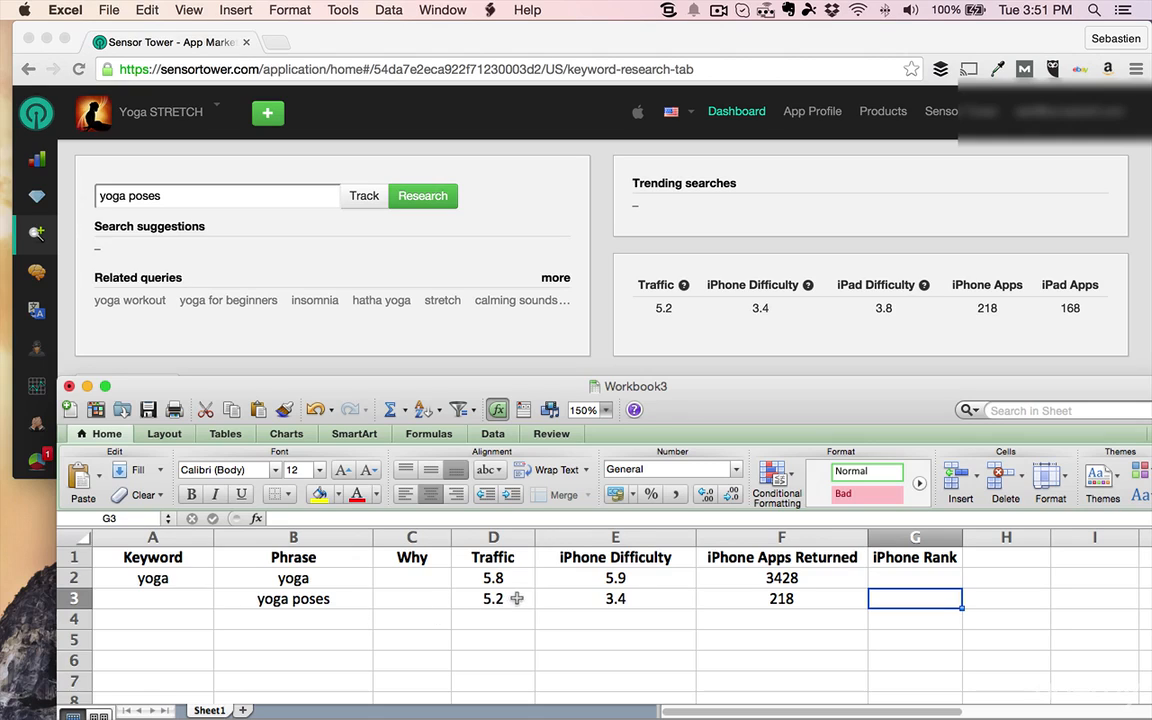
Move the Workbook3 and browser windows off the screen and bring the Workbook2 keyword sheet into view
left_click(340, 578)
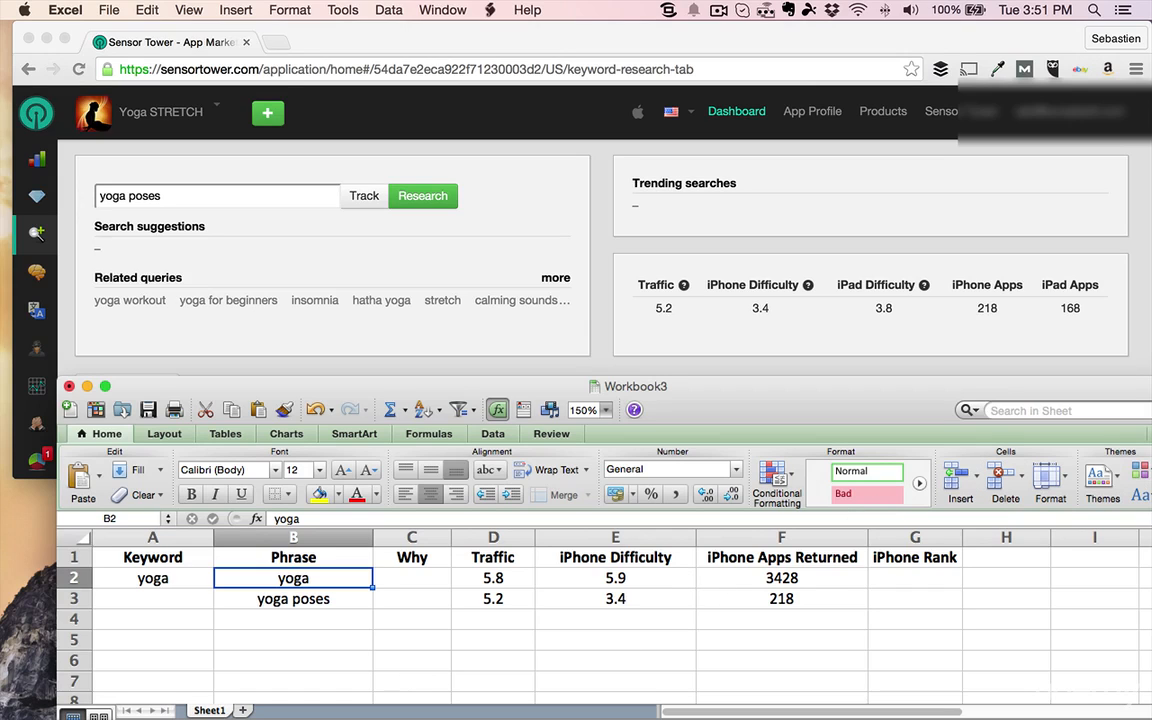
left_click(286, 624)
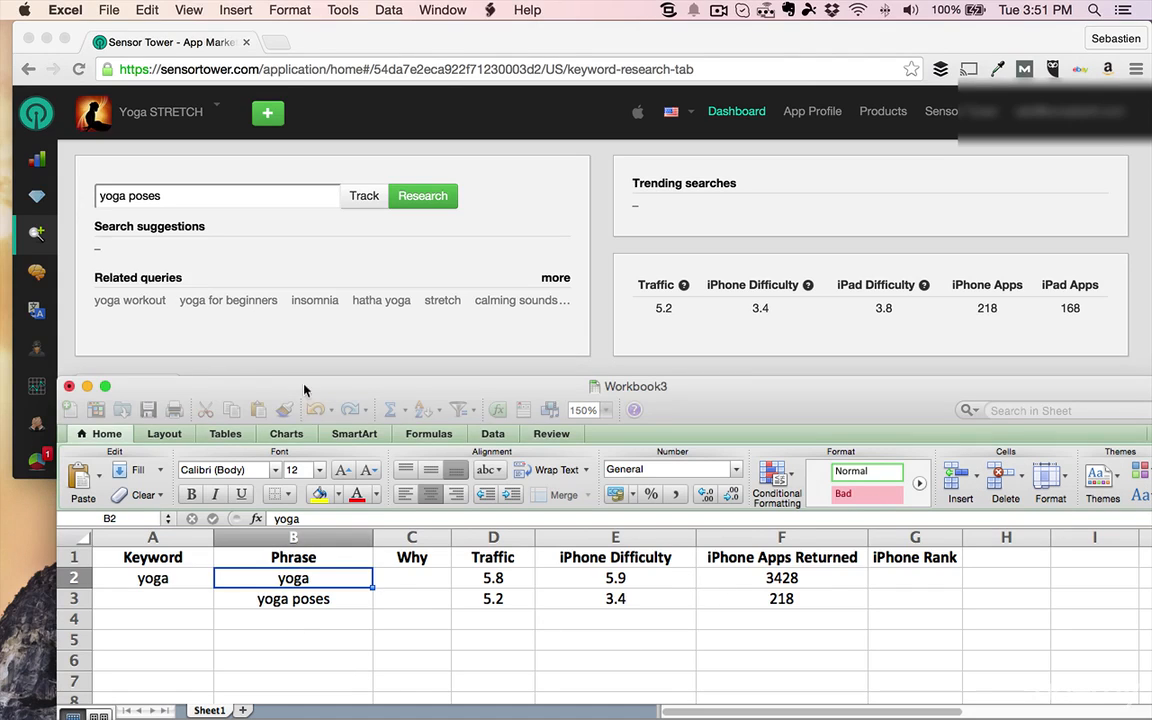
left_click_drag(303, 388, 1150, 475)
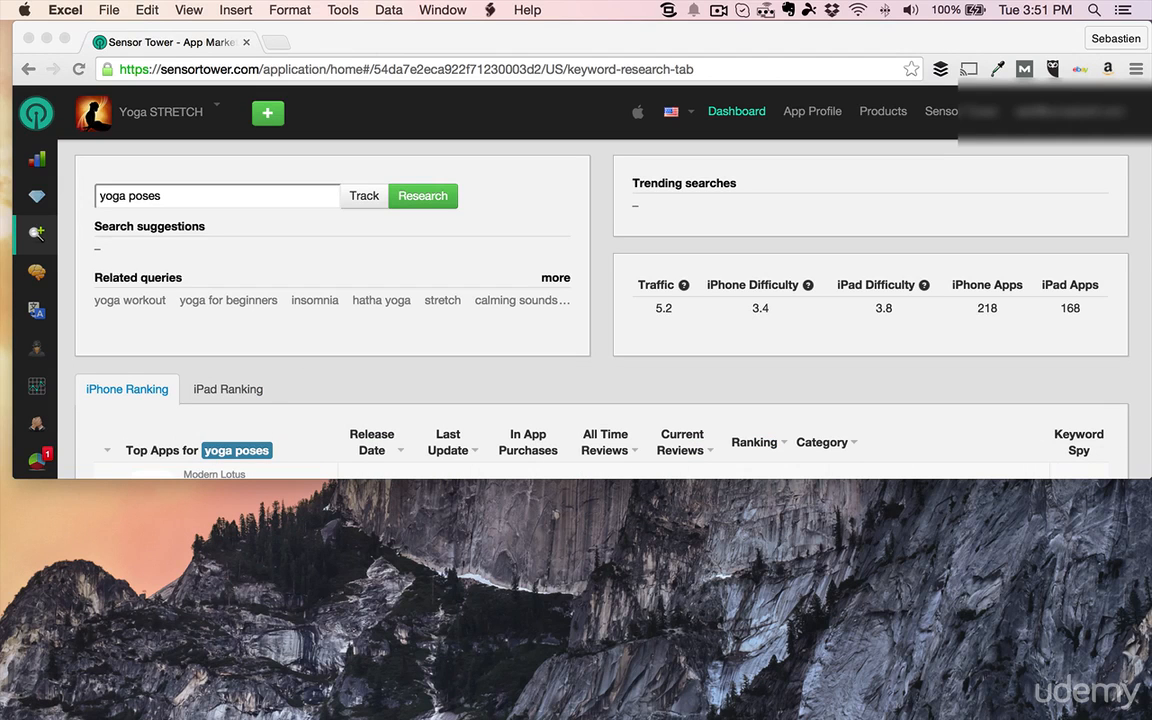
left_click_drag(567, 45, 1150, 98)
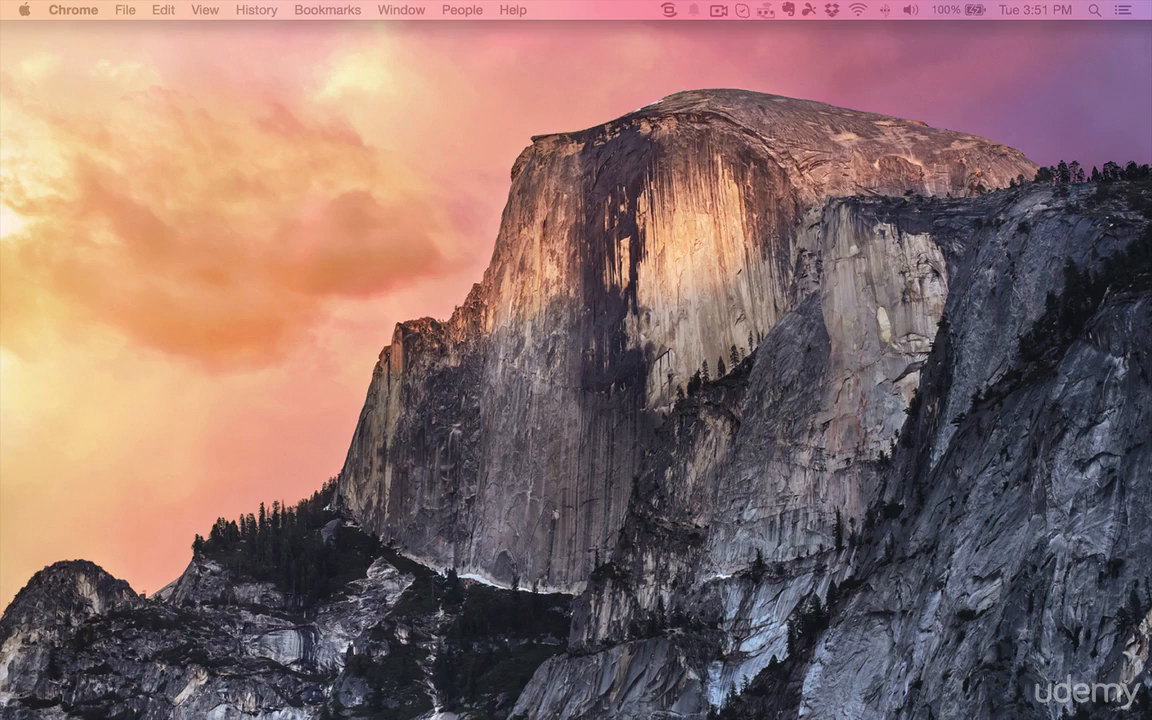
left_click_drag(1150, 92, 715, 33)
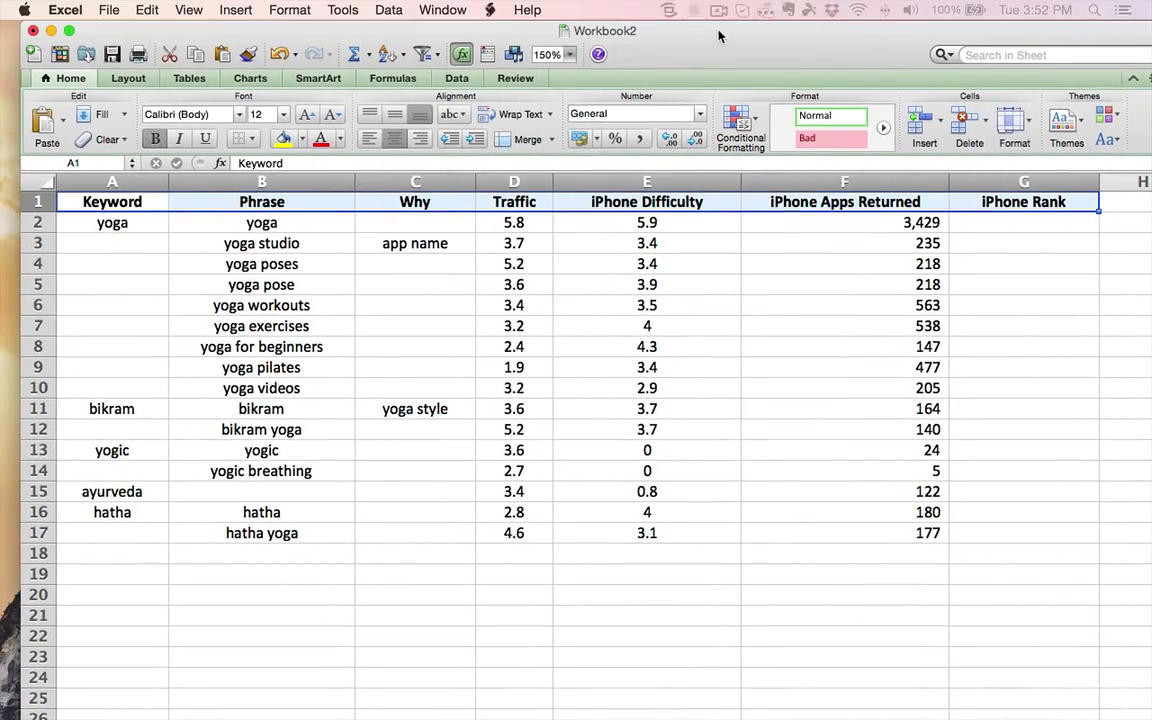
Examine the iPhone Difficulty and Traffic values of the "yoga for beginners" phrase in Workbook2
left_click(920, 410)
left_click(1079, 332)
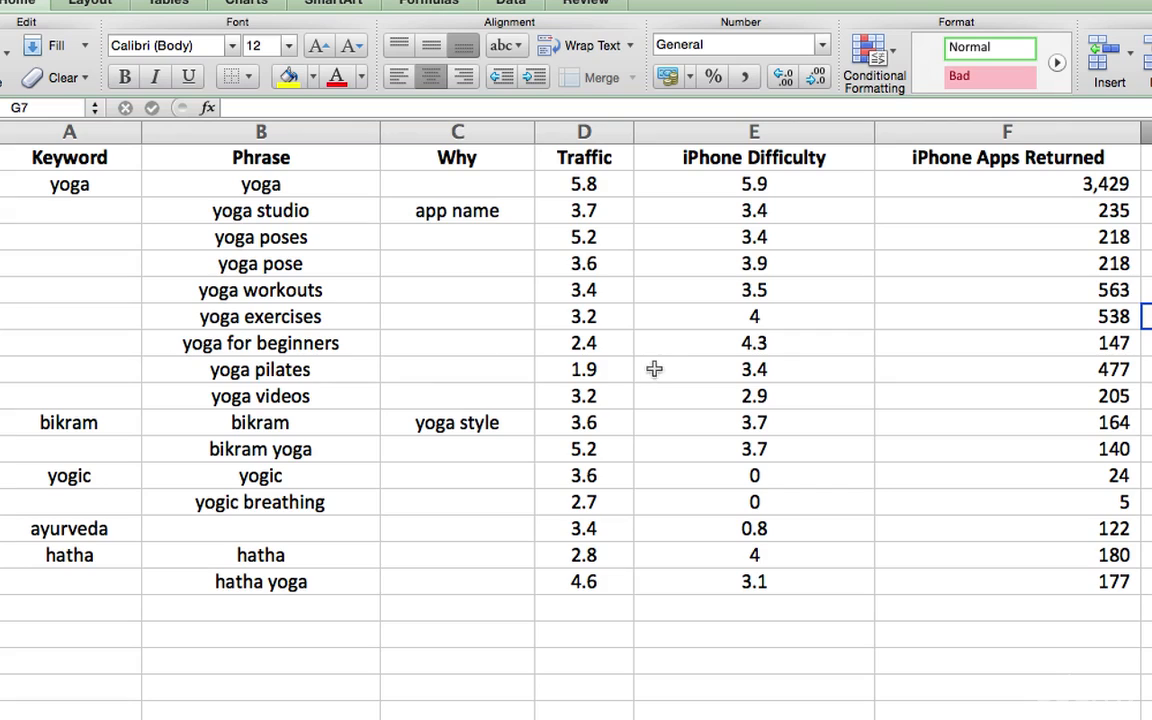
left_click(734, 350)
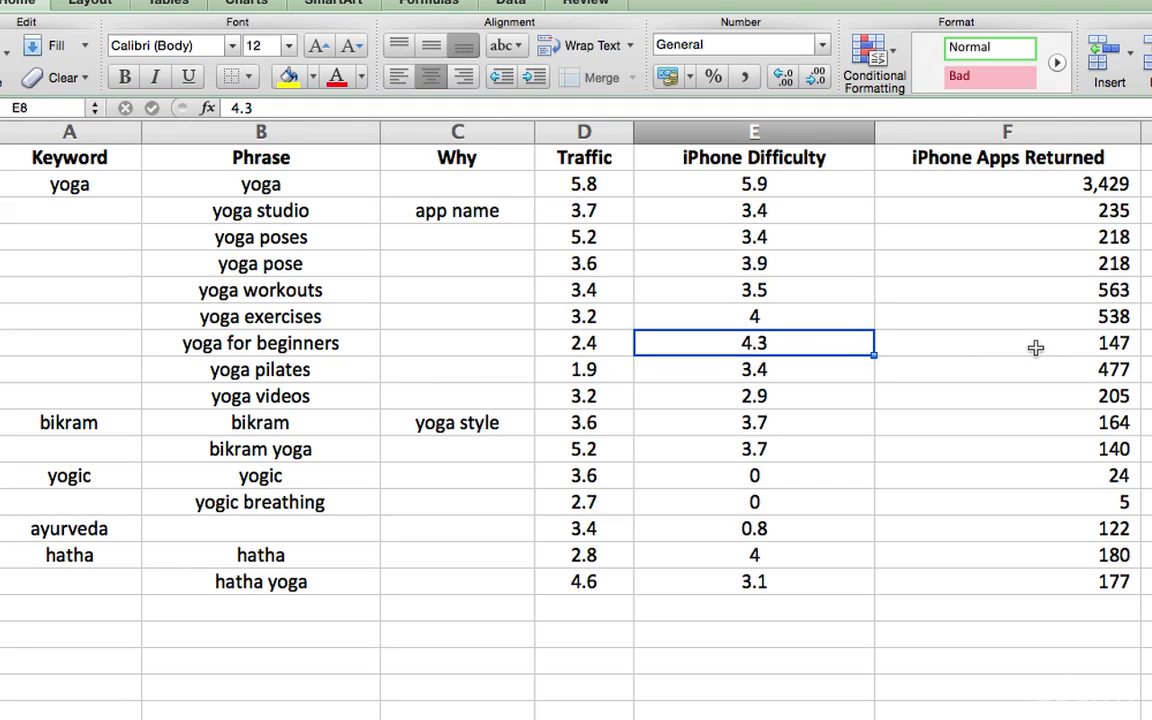
left_click(598, 343)
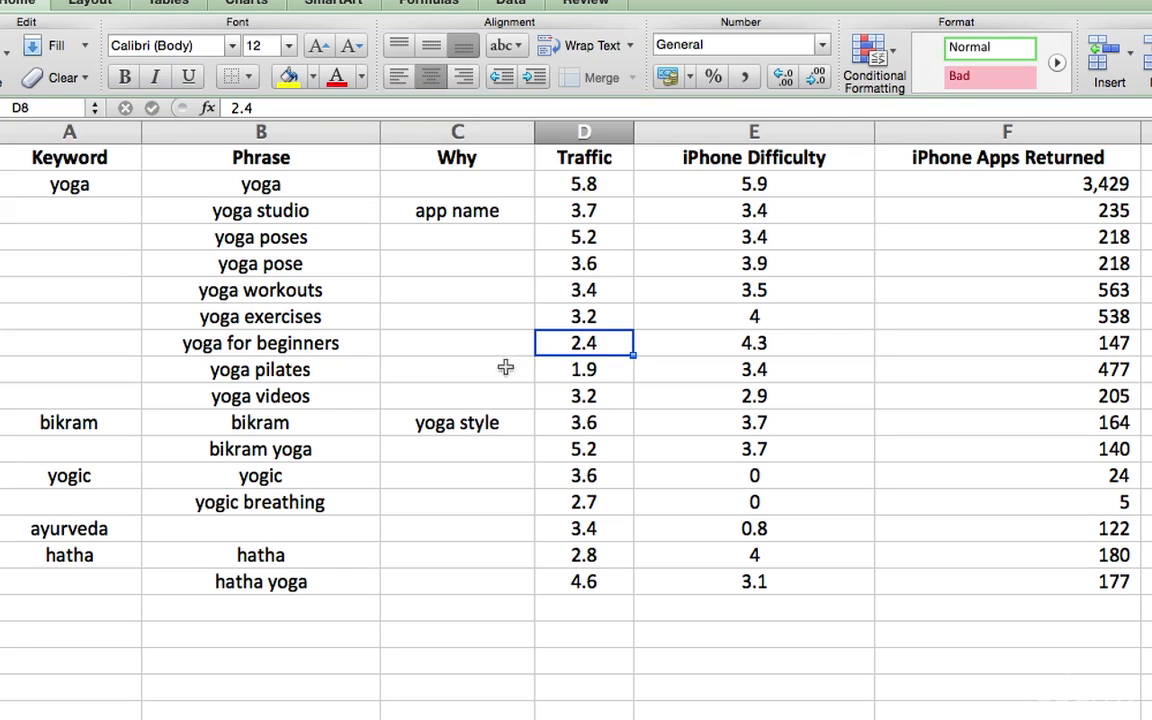